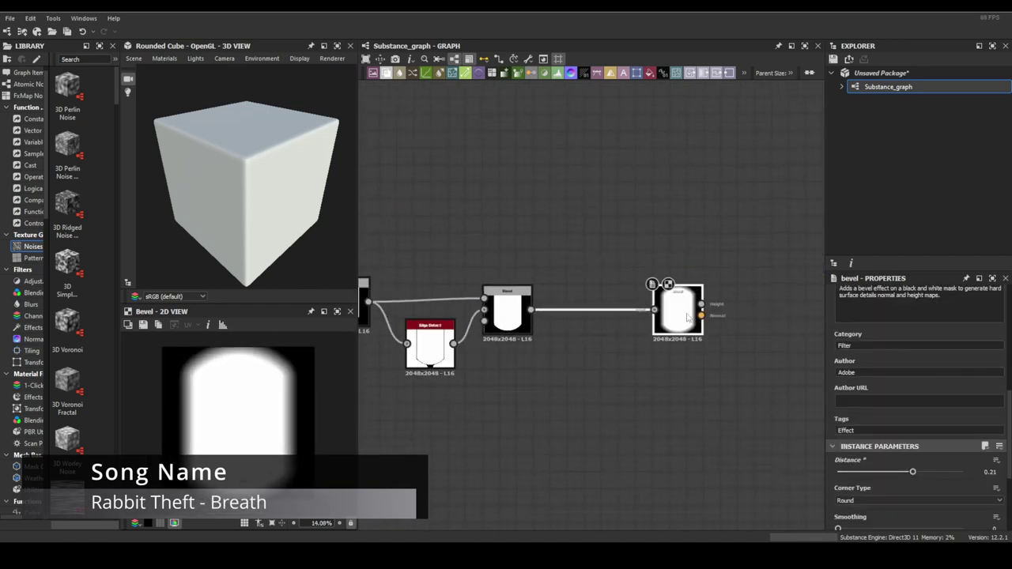
# Preview the Bevel node's rounded shingle height output
pyautogui.doubleClick(687, 314)
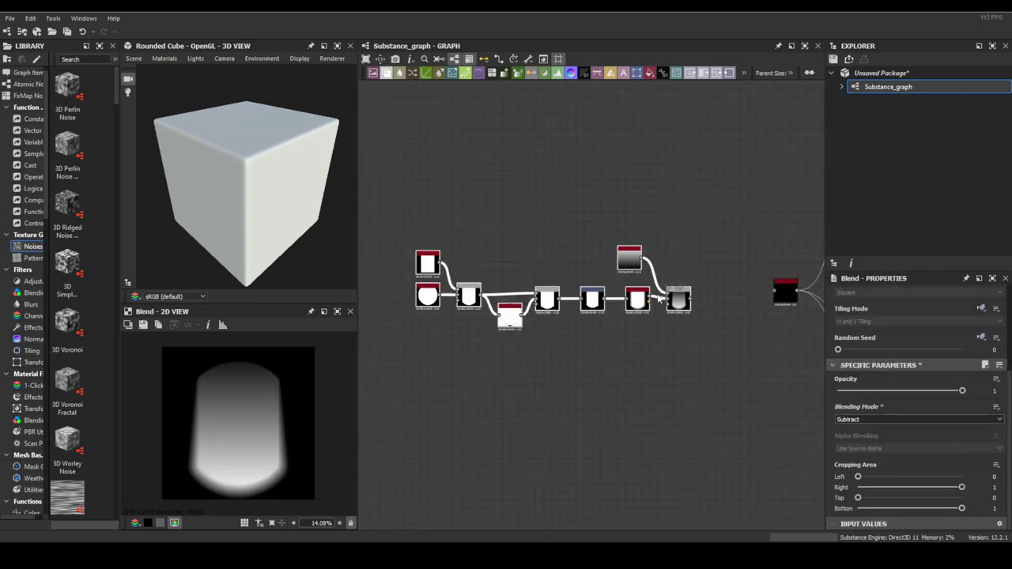
pyautogui.write('ti')
# Add a Tile Random node repeating the shingle at a tile scale of 1.5
pyautogui.click(524, 308)
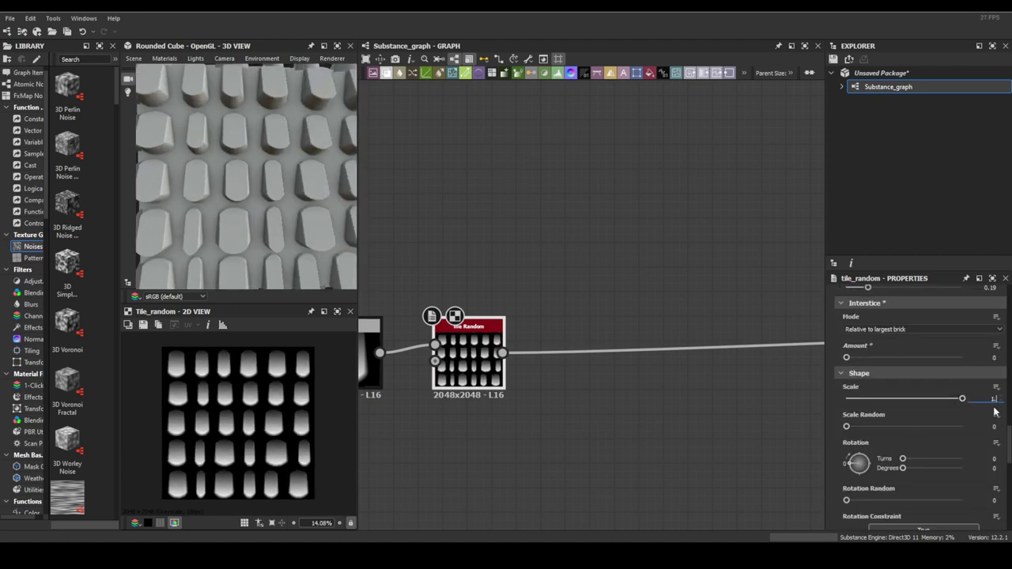
pyautogui.write('5')
pyautogui.press('Return')
pyautogui.scroll(2, 917, 439)
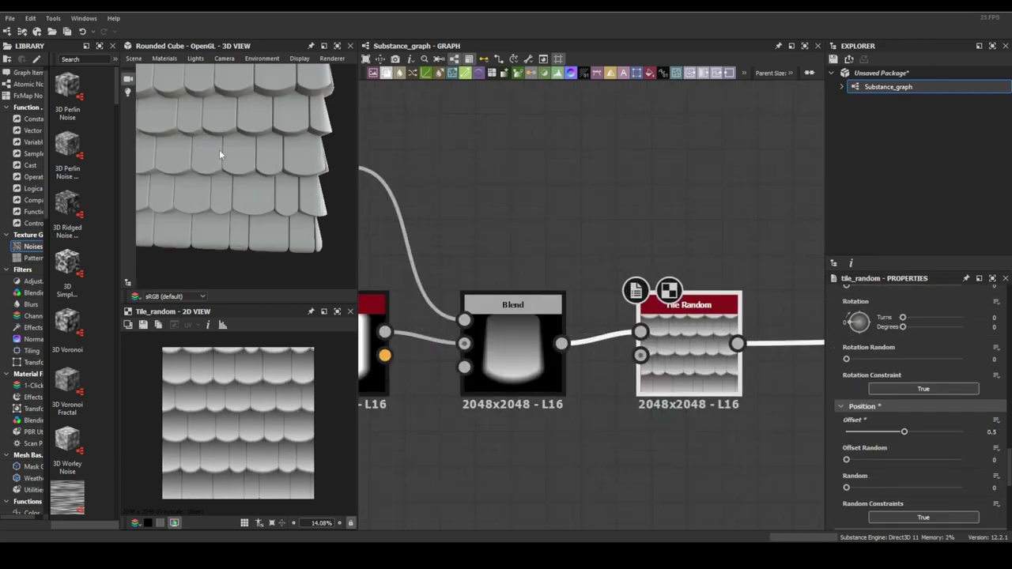
pyautogui.scroll(3, 221, 155)
pyautogui.scroll(3, 918, 383)
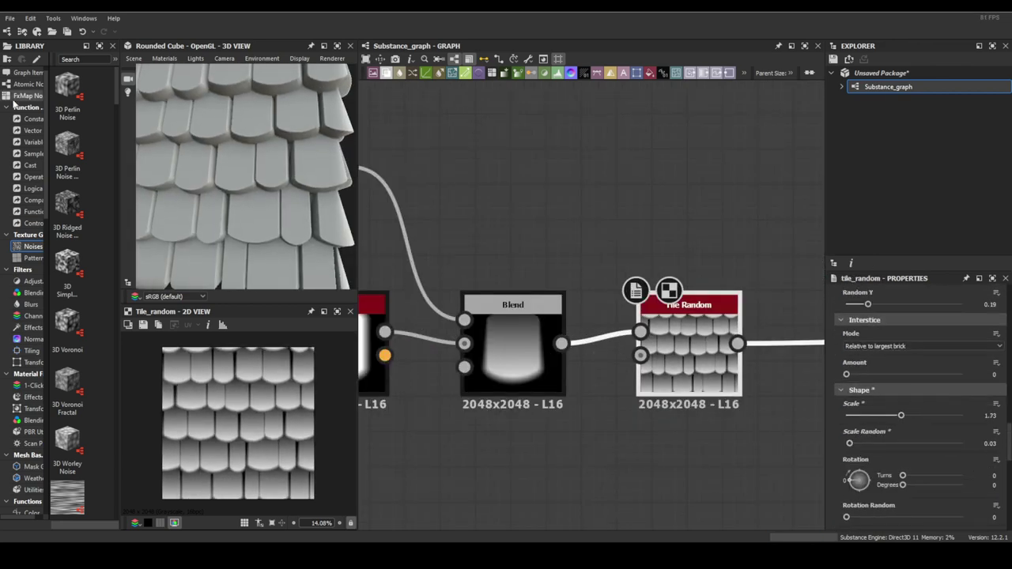
pyautogui.moveTo(261, 198); pyautogui.dragTo(298, 219)
# Give each tile a random shade variation of 0.2 in Tile Random
pyautogui.click(512, 305)
pyautogui.click(689, 348)
pyautogui.scroll(-3, 918, 396)
pyautogui.moveTo(847, 364); pyautogui.dragTo(869, 364)
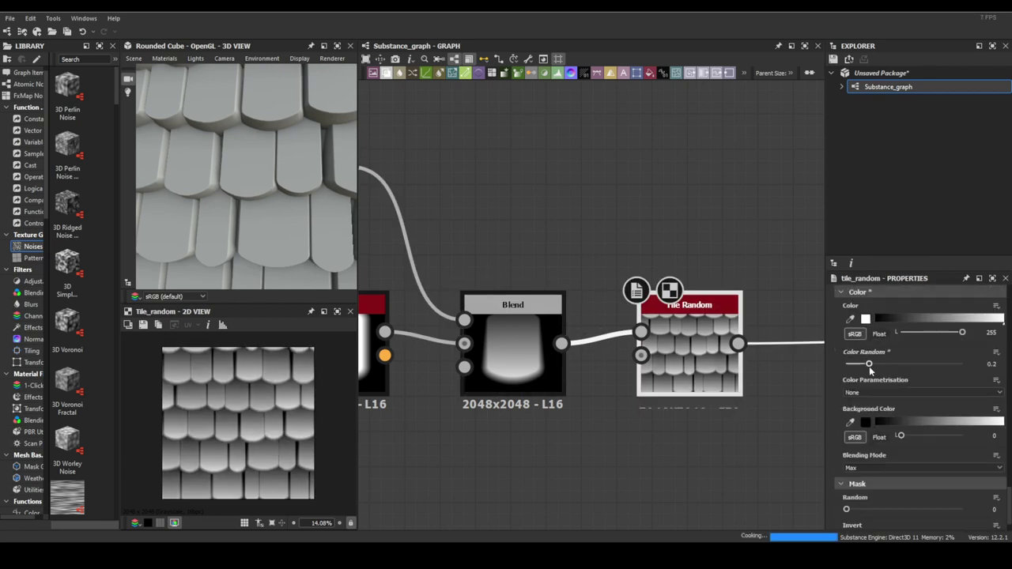
pyautogui.moveTo(275, 211); pyautogui.dragTo(348, 237)
pyautogui.scroll(3, 922, 403)
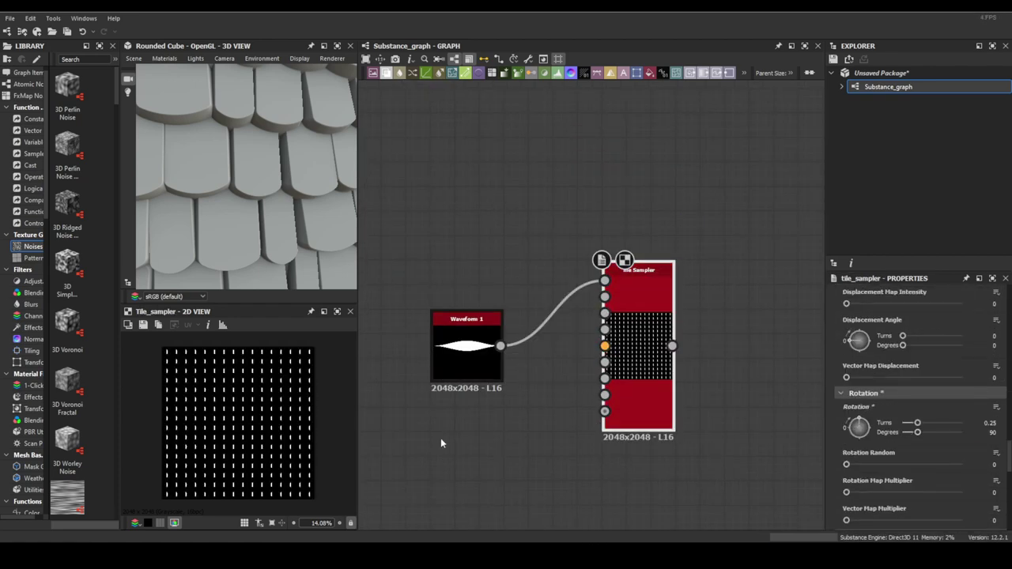
# Scale the sampled waveform streaks up to 5.52 and add a Histogram Scan after Tile Random
pyautogui.moveTo(873, 409); pyautogui.dragTo(909, 409)
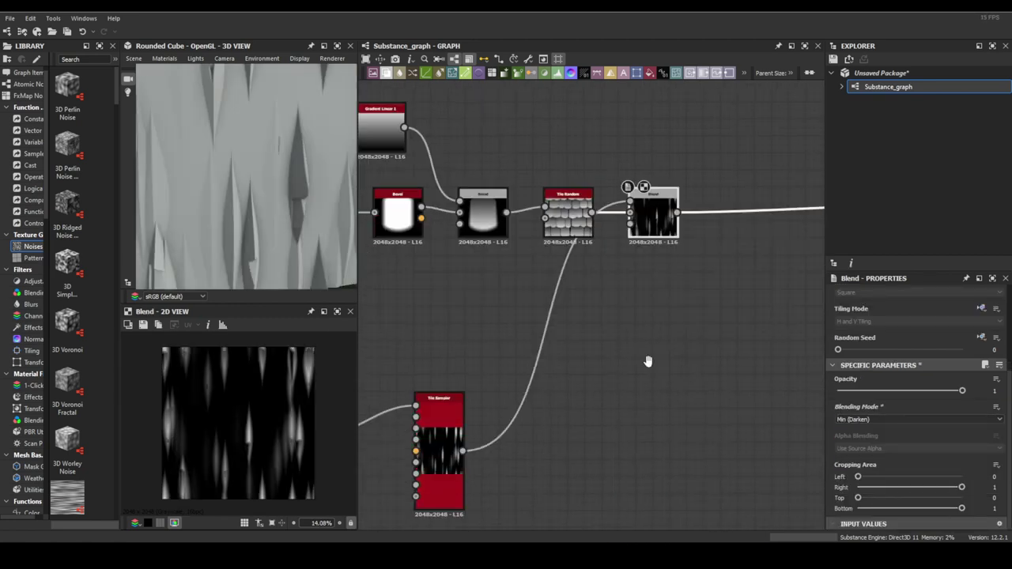
pyautogui.click(441, 420)
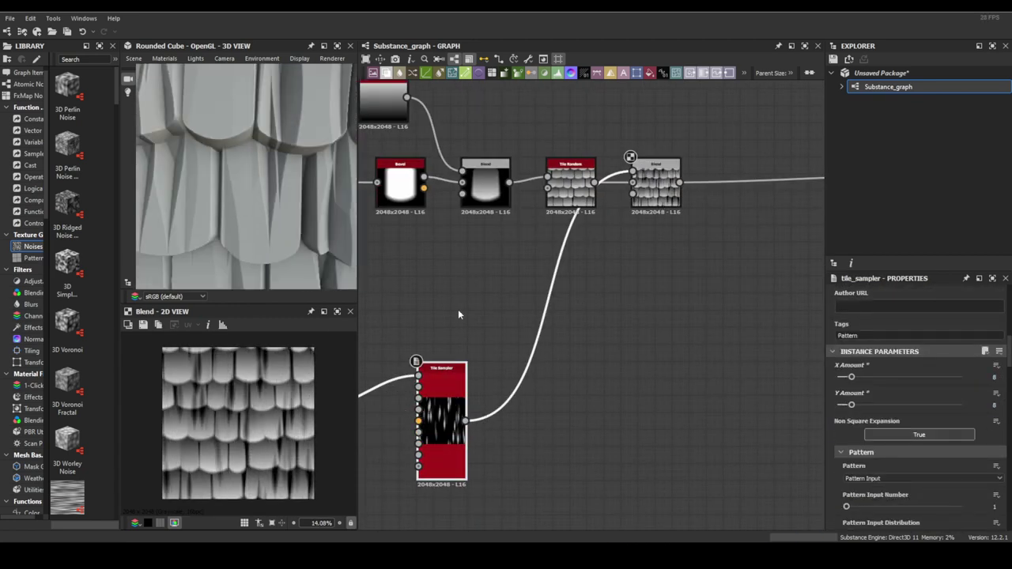
pyautogui.click(545, 237)
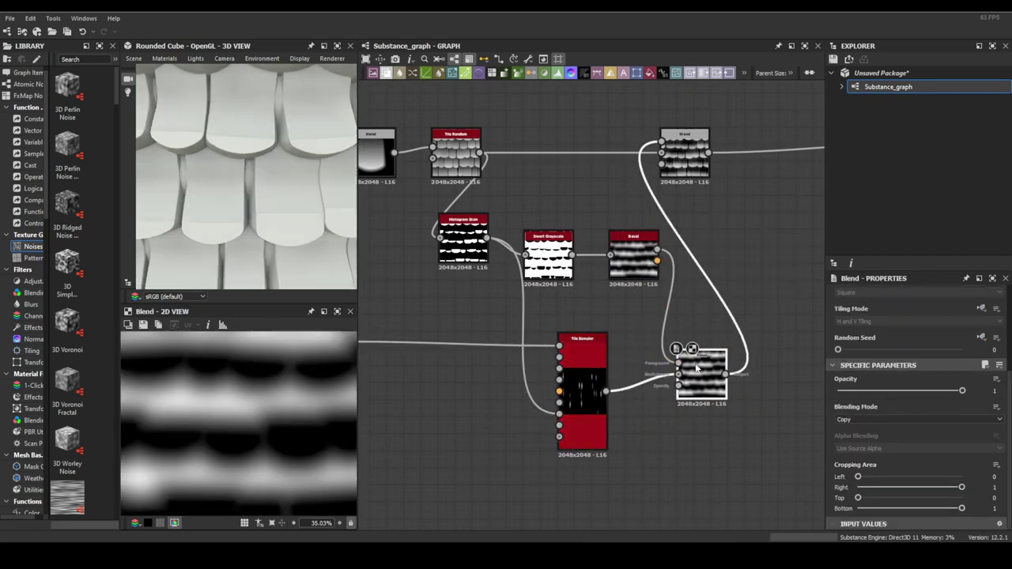
# Set the Bevel distance to a slight negative value near -0.01
pyautogui.scroll(2, 711, 348)
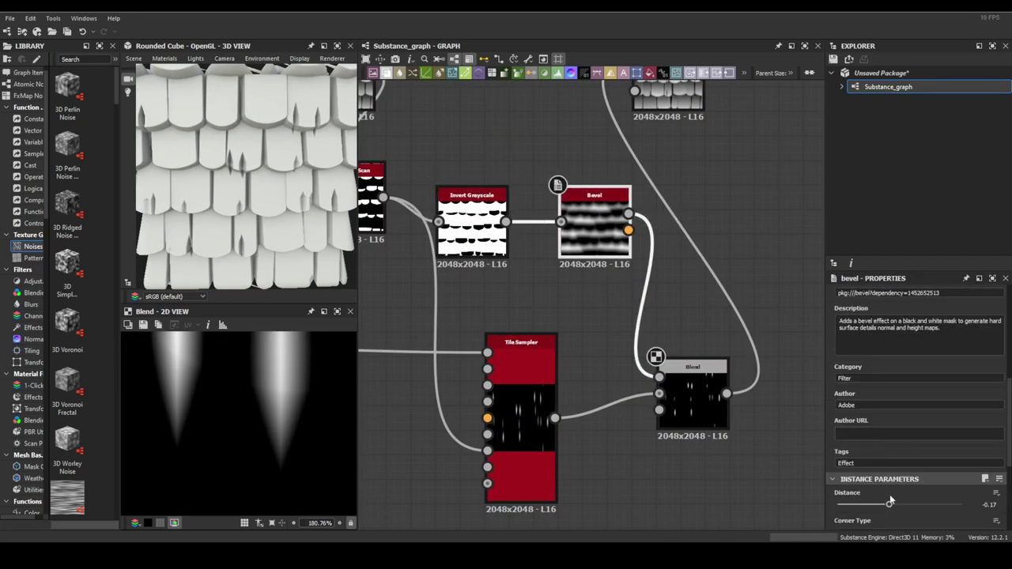
pyautogui.scroll(-3, 570, 292)
pyautogui.scroll(-2, 570, 293)
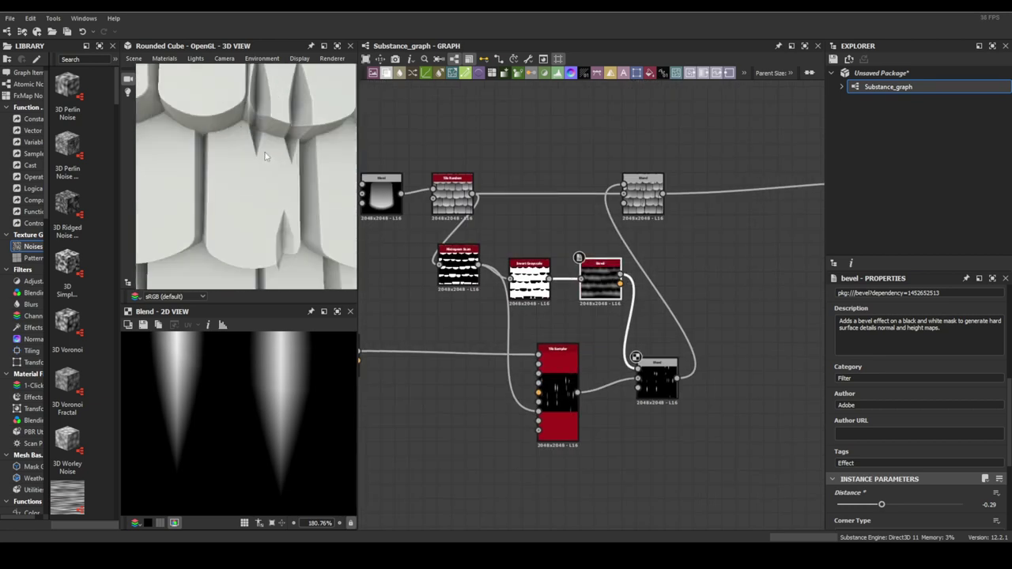
pyautogui.doubleClick(568, 294)
pyautogui.scroll(3, 568, 294)
pyautogui.moveTo(901, 415); pyautogui.dragTo(900, 417)
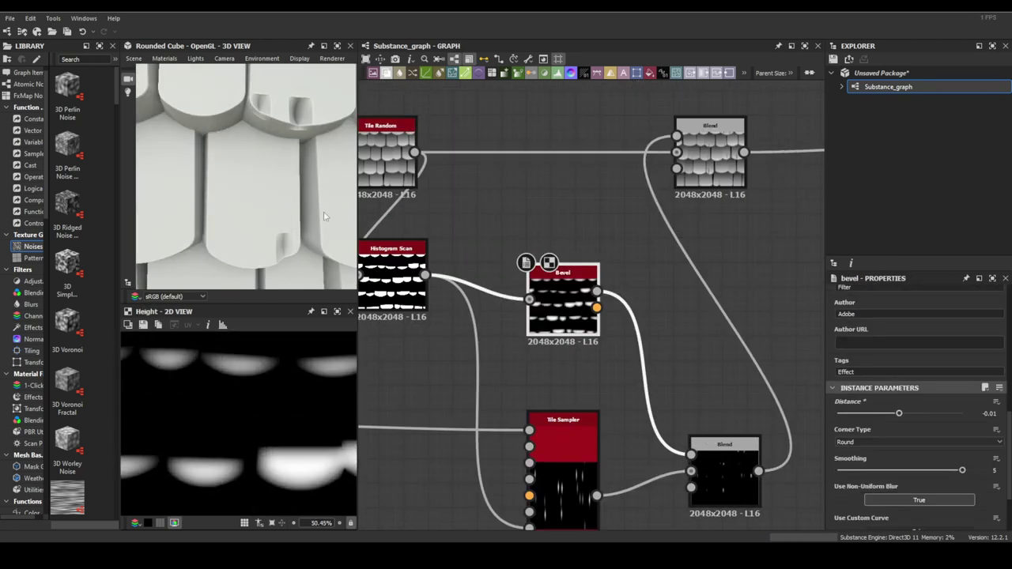
# Review the blended result and move the Tile Sampler node left in the graph
pyautogui.scroll(-2, 598, 391)
pyautogui.doubleClick(662, 241)
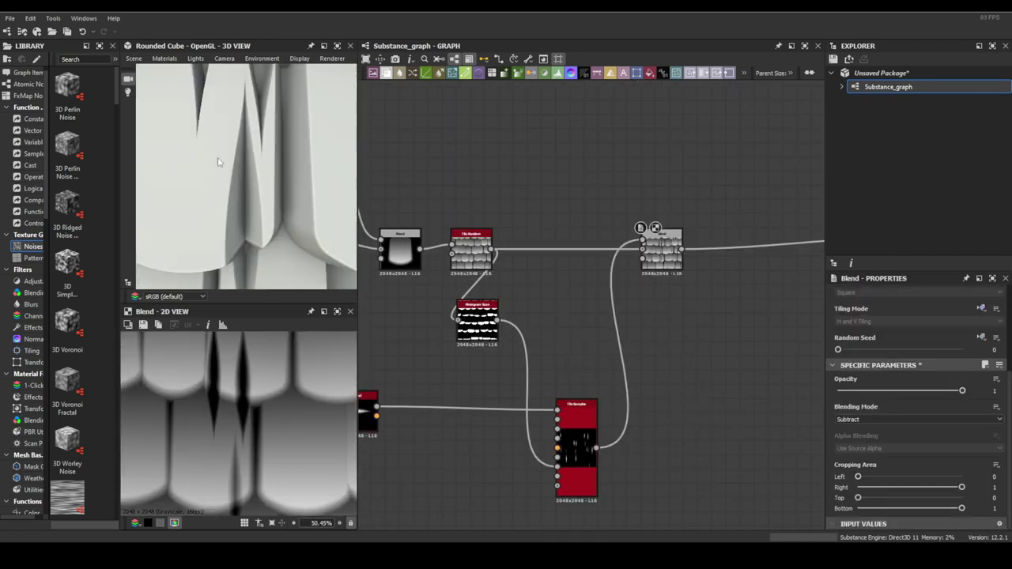
pyautogui.moveTo(576, 443); pyautogui.dragTo(534, 443)
pyautogui.doubleClick(471, 249)
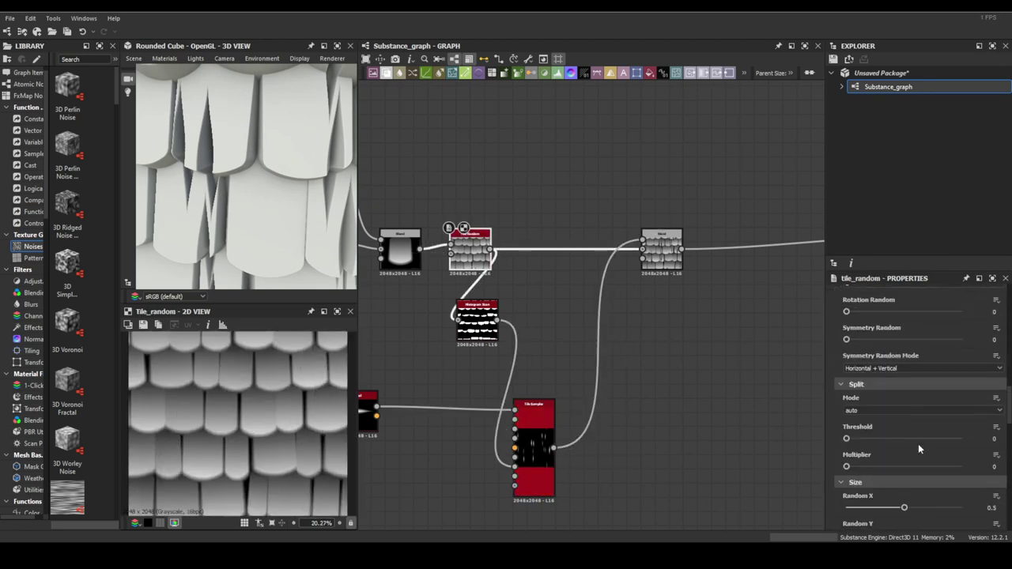
pyautogui.scroll(-5, 918, 448)
pyautogui.scroll(-5, 917, 443)
pyautogui.doubleClick(534, 442)
pyautogui.scroll(3, 534, 443)
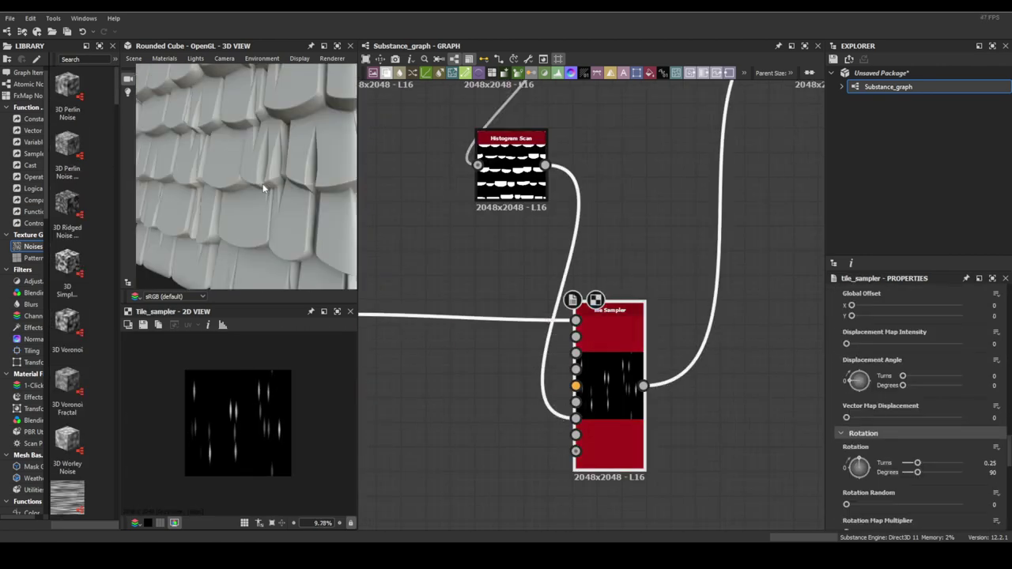
pyautogui.scroll(-2, 384, 300)
# Warp the Tile Sampler streaks through a Directional Warp at intensity 20
pyautogui.doubleClick(688, 148)
pyautogui.moveTo(558, 360); pyautogui.dragTo(594, 356)
pyautogui.click(625, 262)
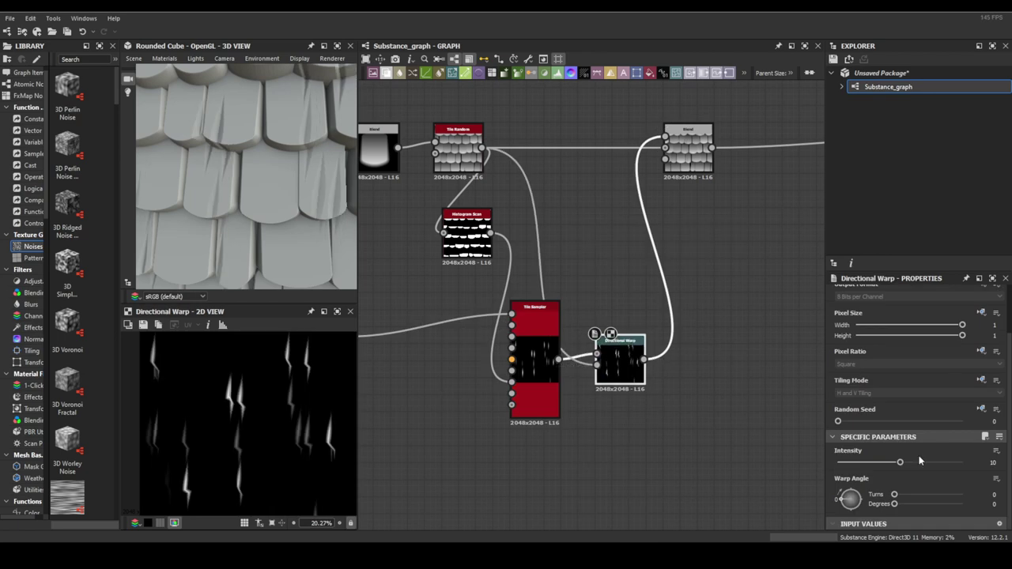
pyautogui.moveTo(920, 461); pyautogui.dragTo(964, 462)
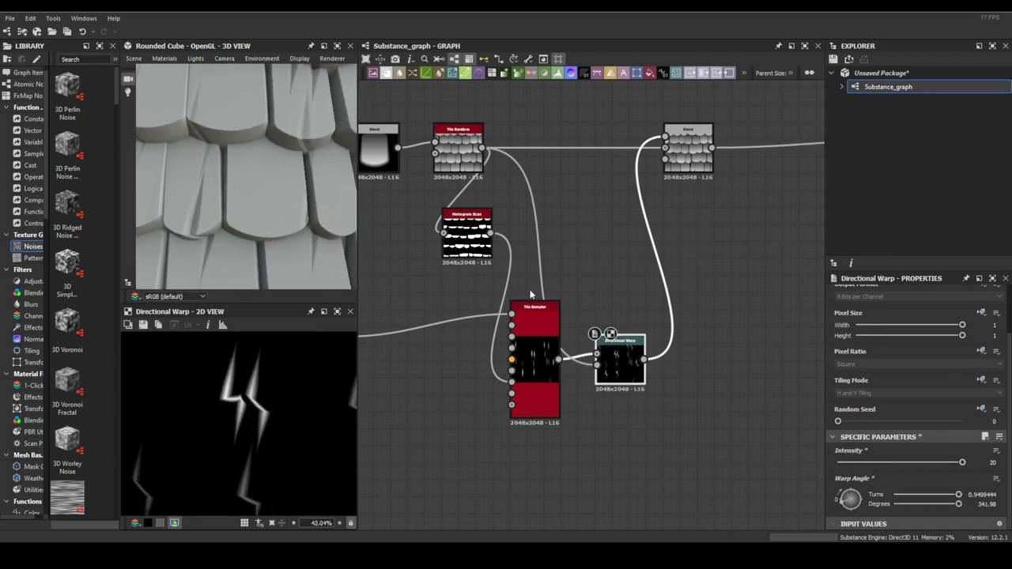
pyautogui.moveTo(467, 230)
pyautogui.mouseDown()
pyautogui.moveTo(451, 247)
pyautogui.moveTo(415, 378)
pyautogui.mouseUp()
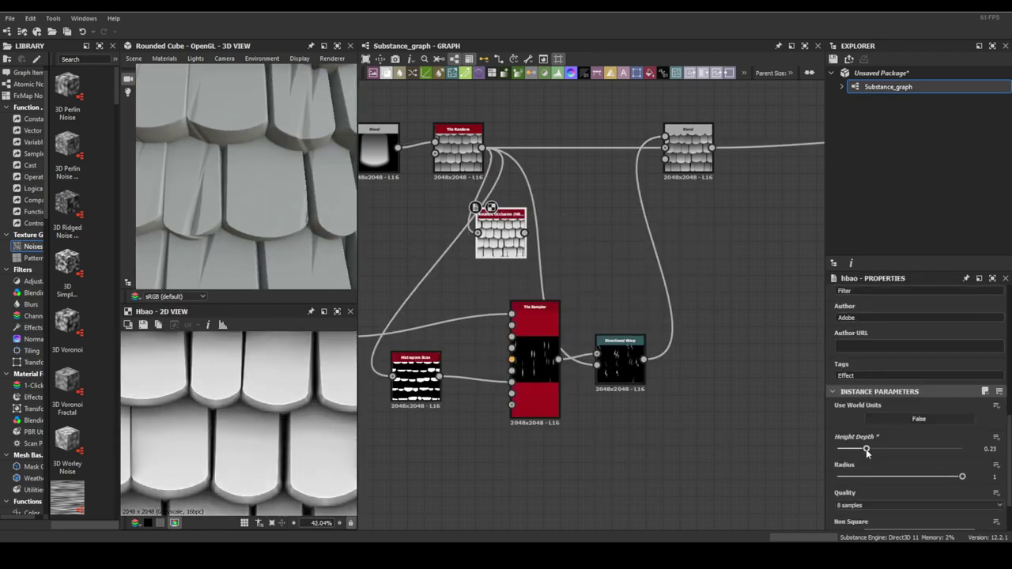
# Add a Blend after the Directional Warp, set histogram contrast 0 and Blur HQ intensity 1.55
pyautogui.press('b')
pyautogui.scroll(3, 480, 271)
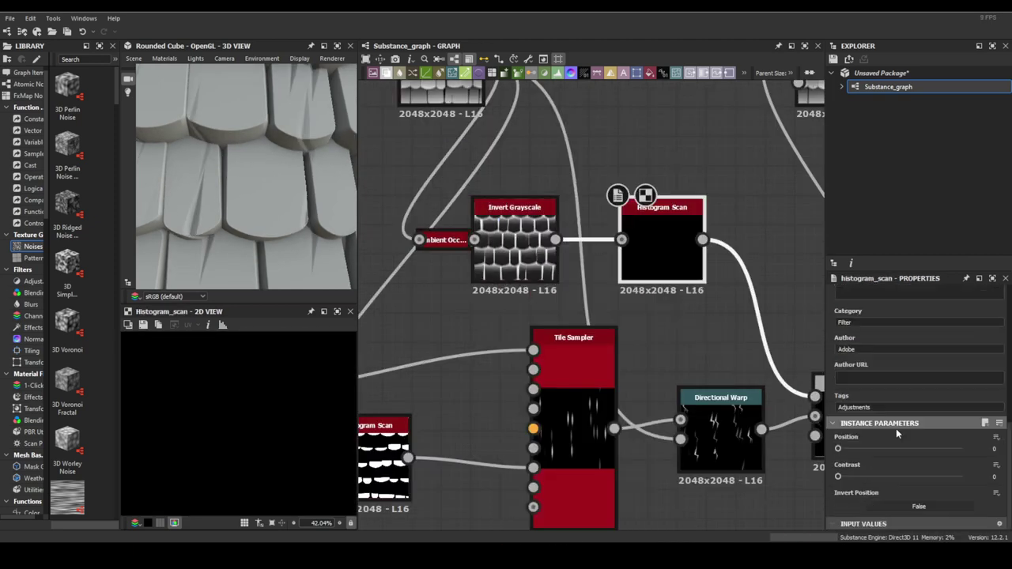
pyautogui.moveTo(935, 476); pyautogui.dragTo(838, 476)
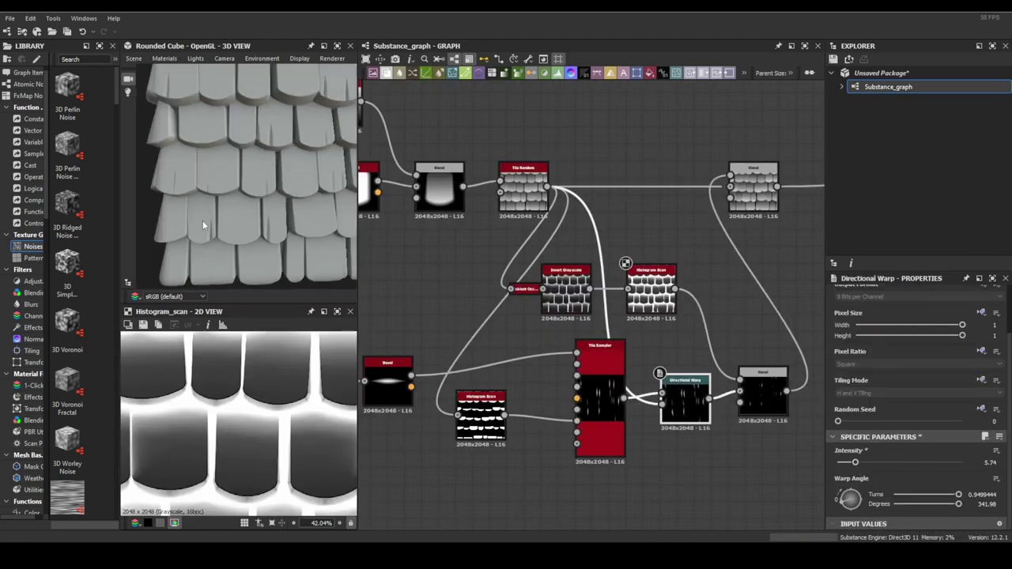
pyautogui.click(762, 200)
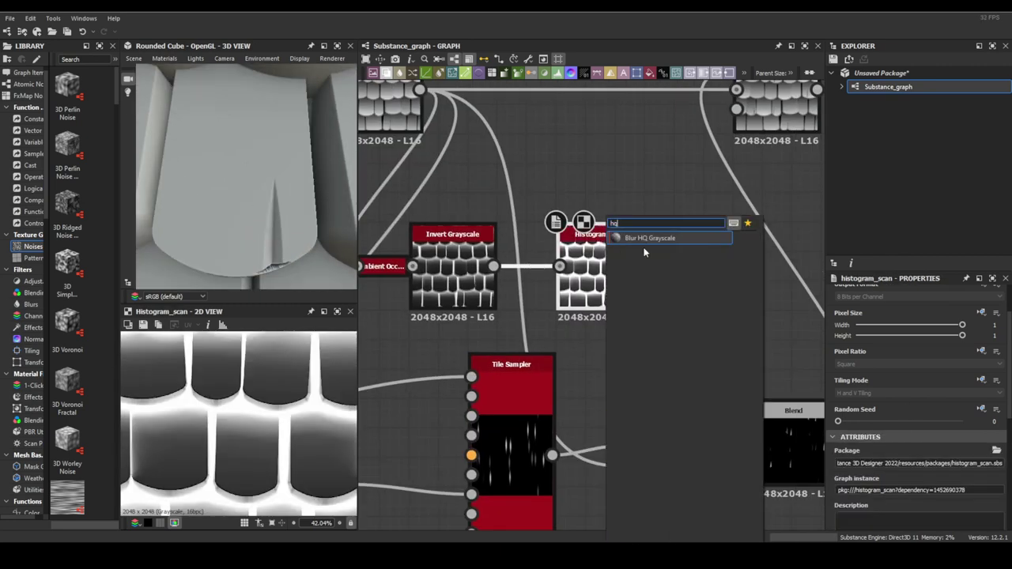
pyautogui.moveTo(902, 483); pyautogui.dragTo(850, 480)
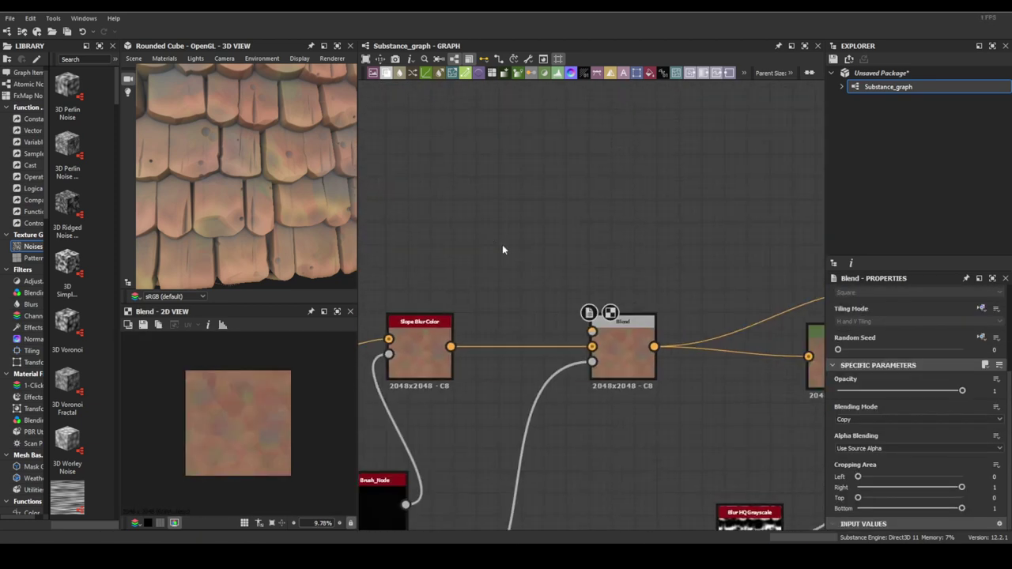
# Slightly lower the HSL saturation, then raise a further slider in the colour chain
pyautogui.moveTo(899, 480); pyautogui.dragTo(893, 481)
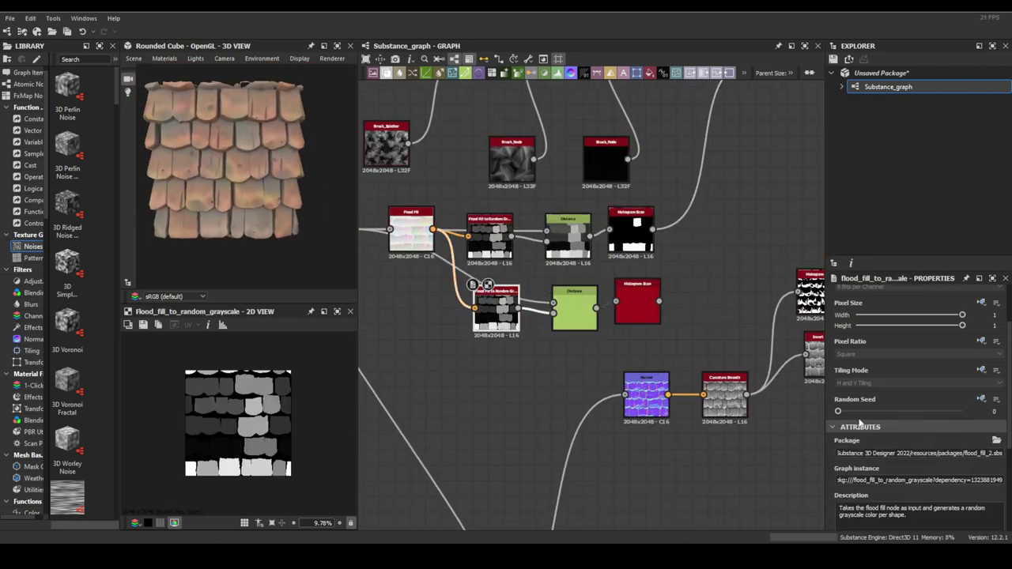
pyautogui.moveTo(838, 411); pyautogui.dragTo(931, 412)
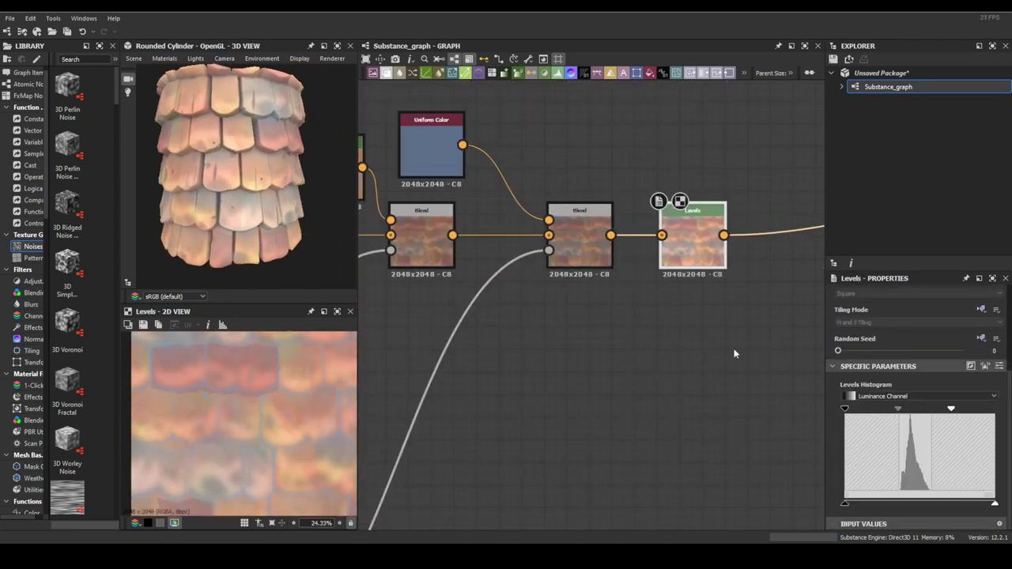
# Widen the Levels tonal range and add new nodes through node search
pyautogui.moveTo(864, 409); pyautogui.dragTo(844, 408)
pyautogui.moveTo(951, 408); pyautogui.dragTo(959, 408)
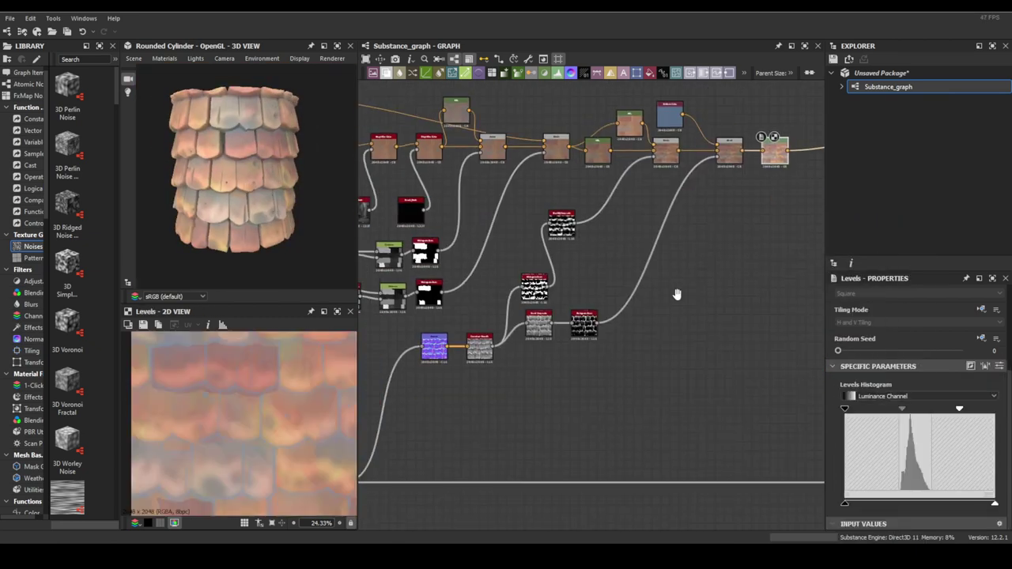
pyautogui.press('space')
pyautogui.write('a')
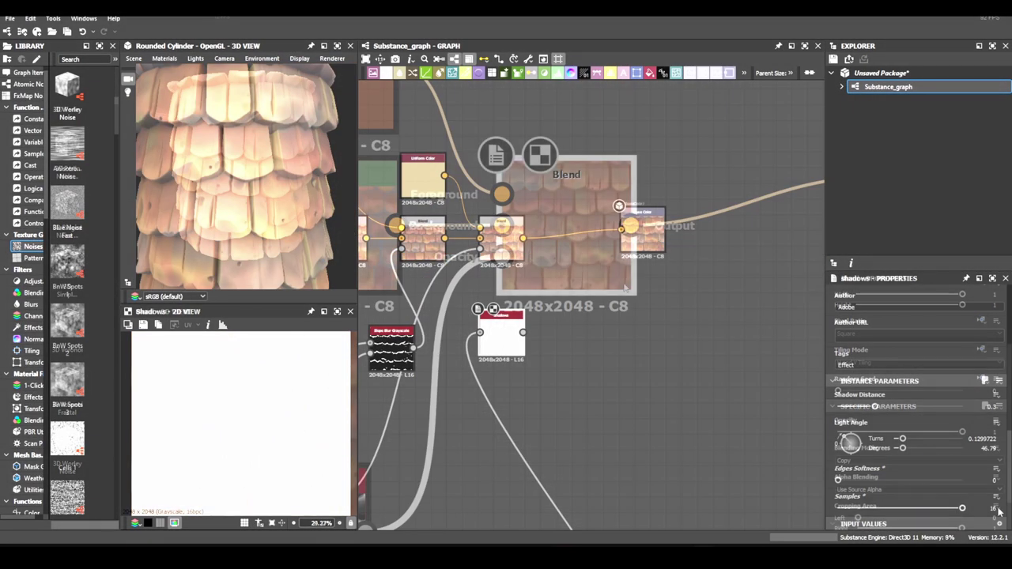
pyautogui.press('space')
pyautogui.write('b')
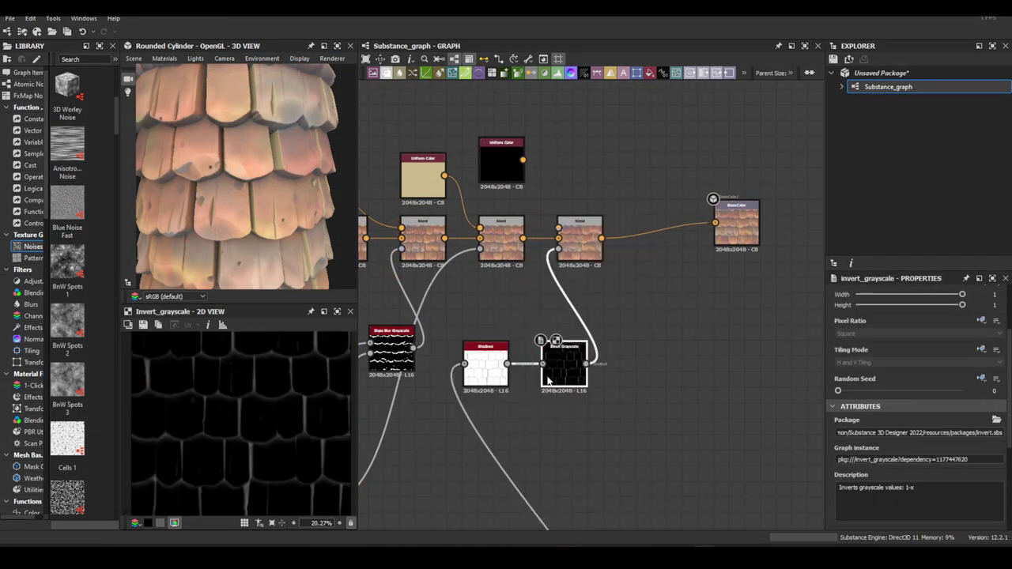
# Invert the Shadows result, add a Histogram Scan, and feed that mask into the blend
pyautogui.moveTo(592, 355); pyautogui.dragTo(565, 207)
pyautogui.click(633, 219)
pyautogui.moveTo(652, 223); pyautogui.dragTo(680, 269, button='middle')
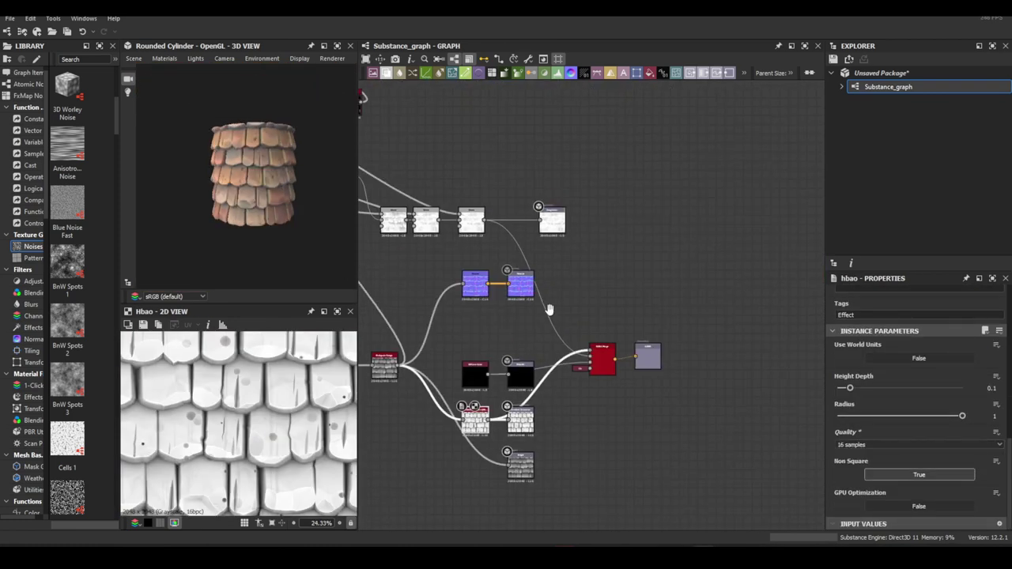
# Rename the graph to wood_roof
pyautogui.doubleClick(890, 86)
pyautogui.write('wood_roof')
pyautogui.press('Return')
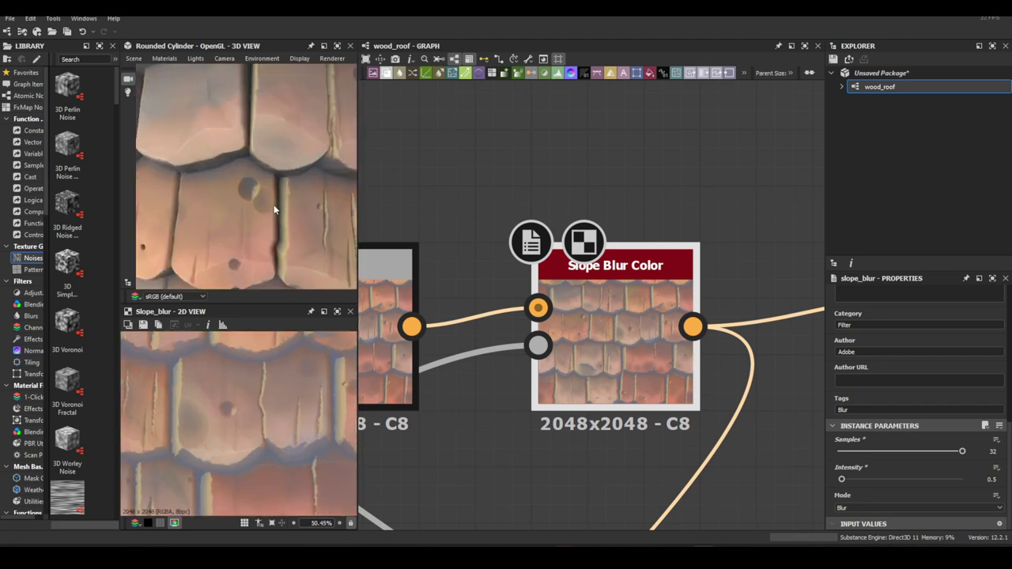
# Save the package as wood_roof.sbs
pyautogui.press('Escape')
pyautogui.scroll(-5, 356, 356)
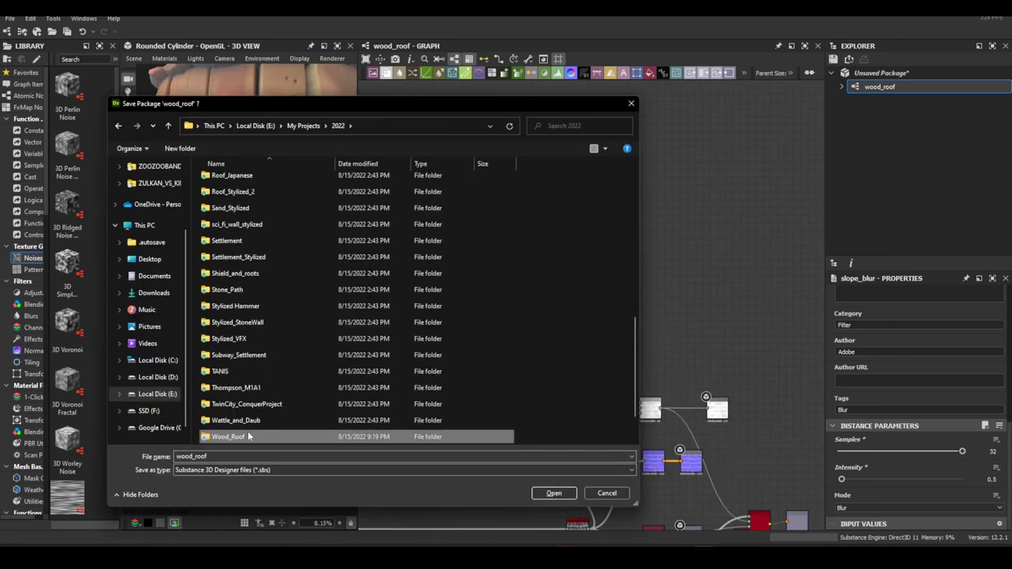
pyautogui.press('Return')
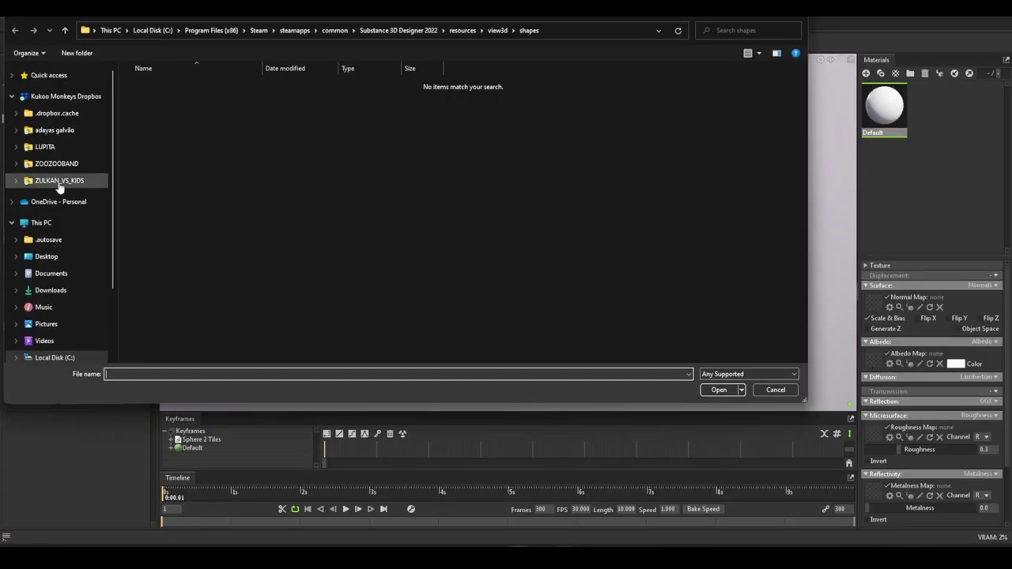
# Load wood_roof_metallic as the metalness map from the 2022 projects folder and add a sky light
pyautogui.doubleClick(174, 134)
pyautogui.scroll(-5, 191, 309)
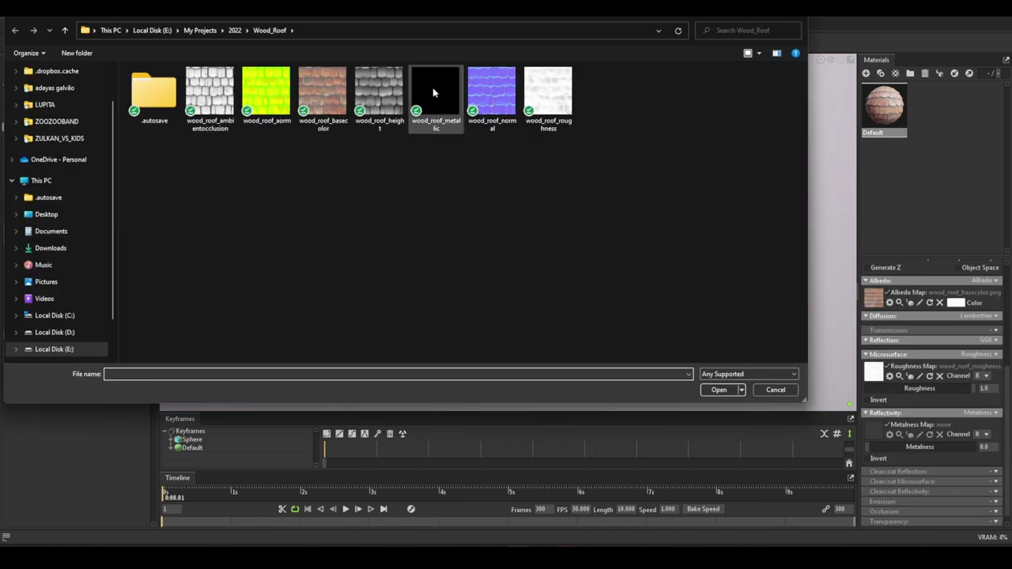
pyautogui.doubleClick(432, 87)
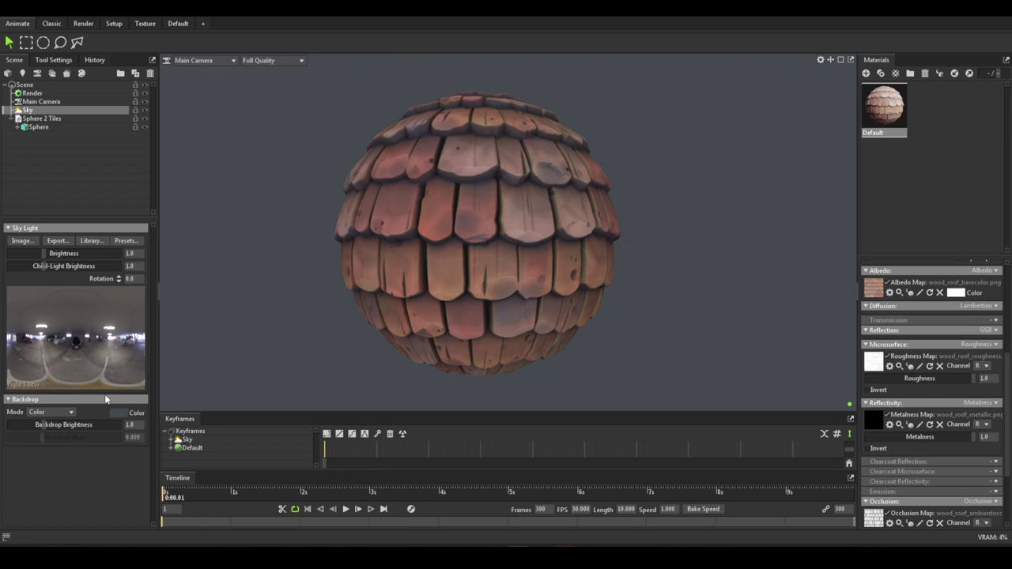
pyautogui.click(102, 372)
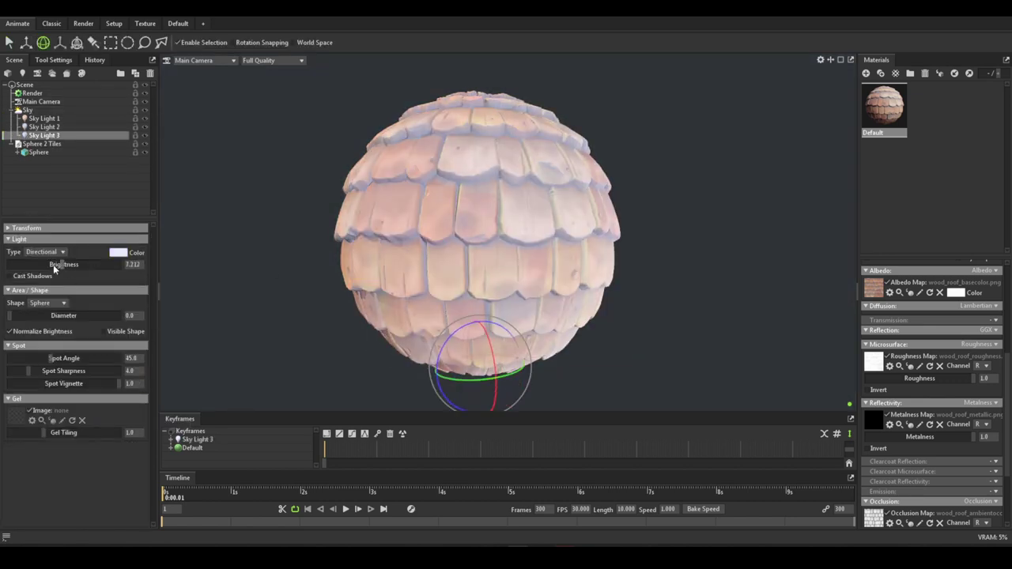
# Lower the sky light's brightness, then bring up the Main Camera and Render settings
pyautogui.moveTo(54, 269); pyautogui.dragTo(55, 264)
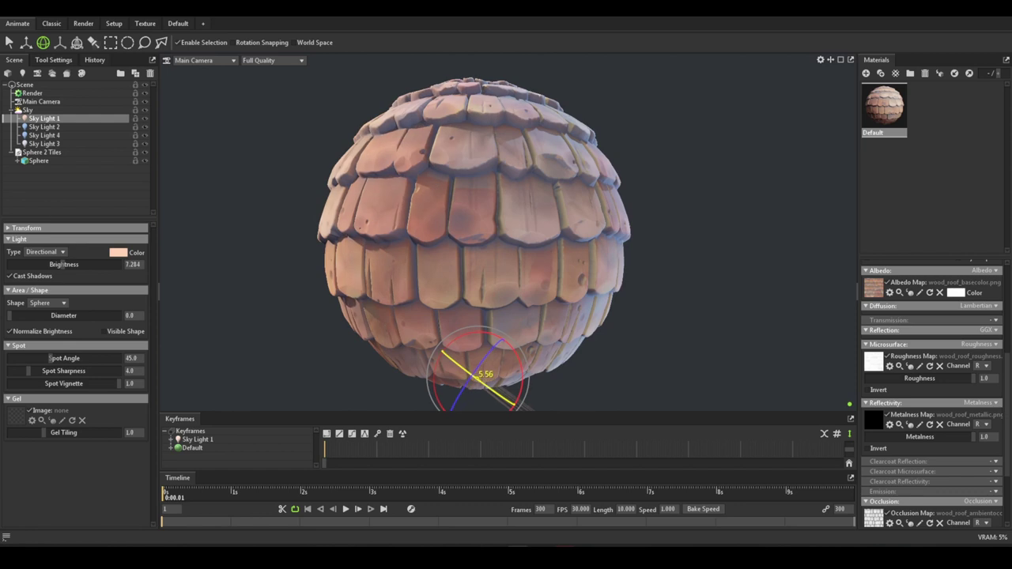
pyautogui.click(41, 101)
pyautogui.scroll(-5, 75, 356)
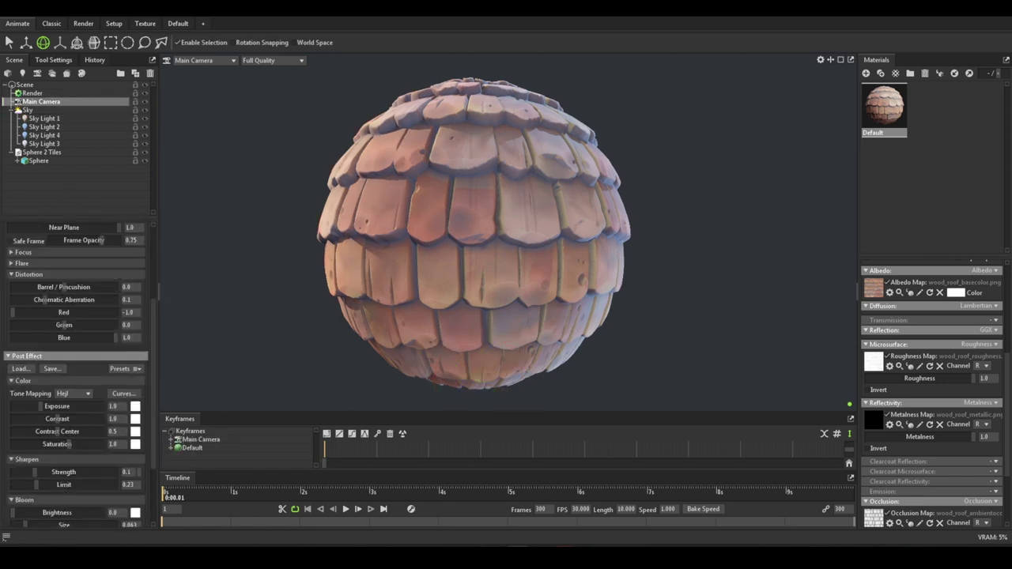
pyautogui.click(32, 93)
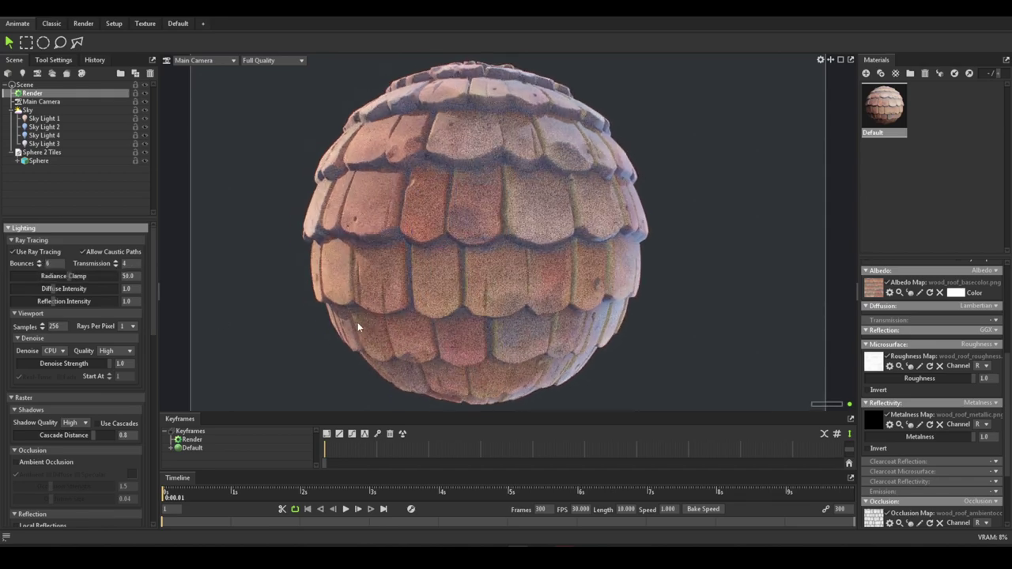
# Put the sphere under Turntable 1 so it spins at rate 36
pyautogui.moveTo(357, 322); pyautogui.dragTo(464, 396)
pyautogui.click(464, 372)
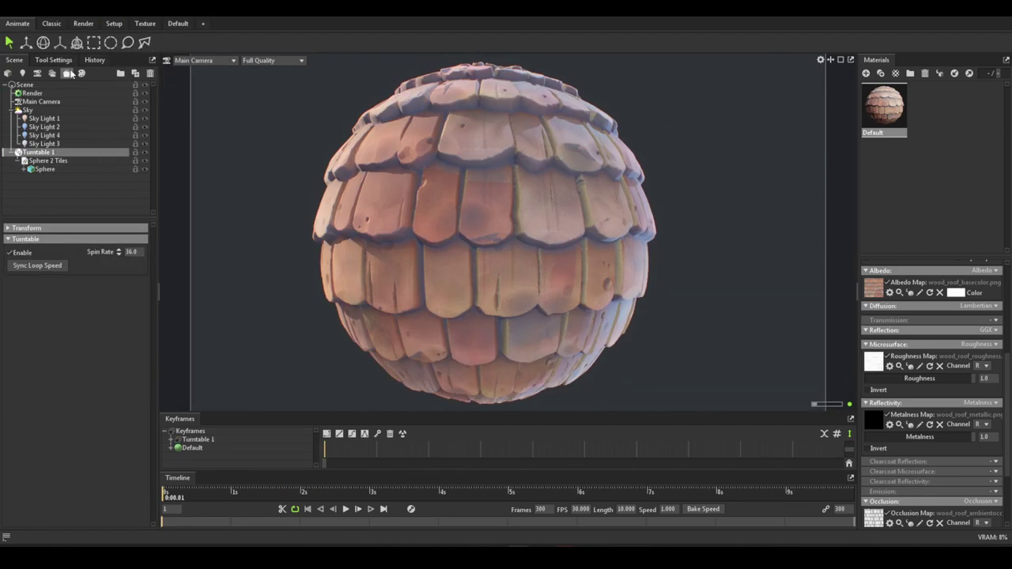
pyautogui.click(41, 102)
# Tint Main Camera's post effects pale reddish white with a blue contrast centre
pyautogui.click(136, 301)
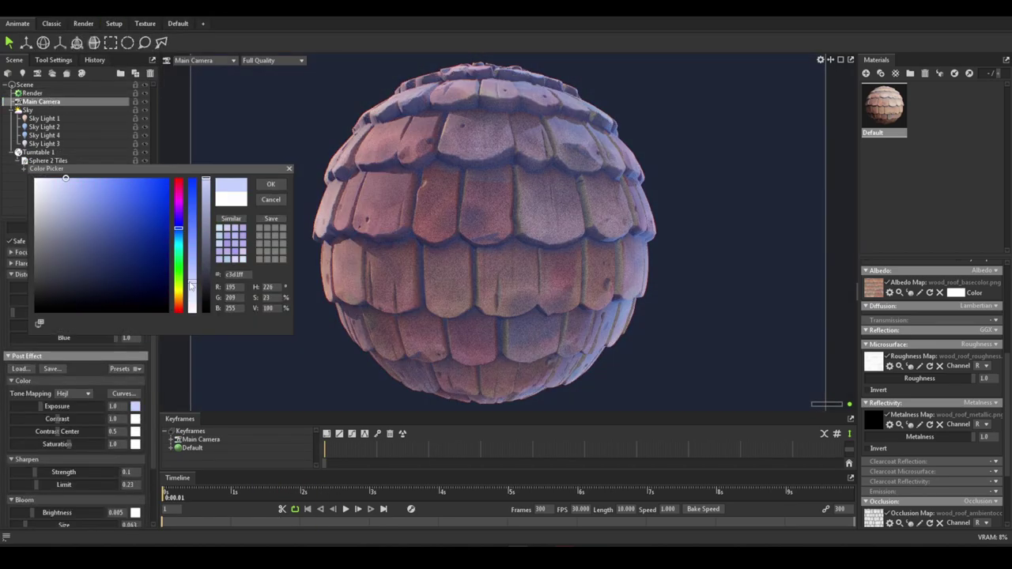
pyautogui.click(192, 309)
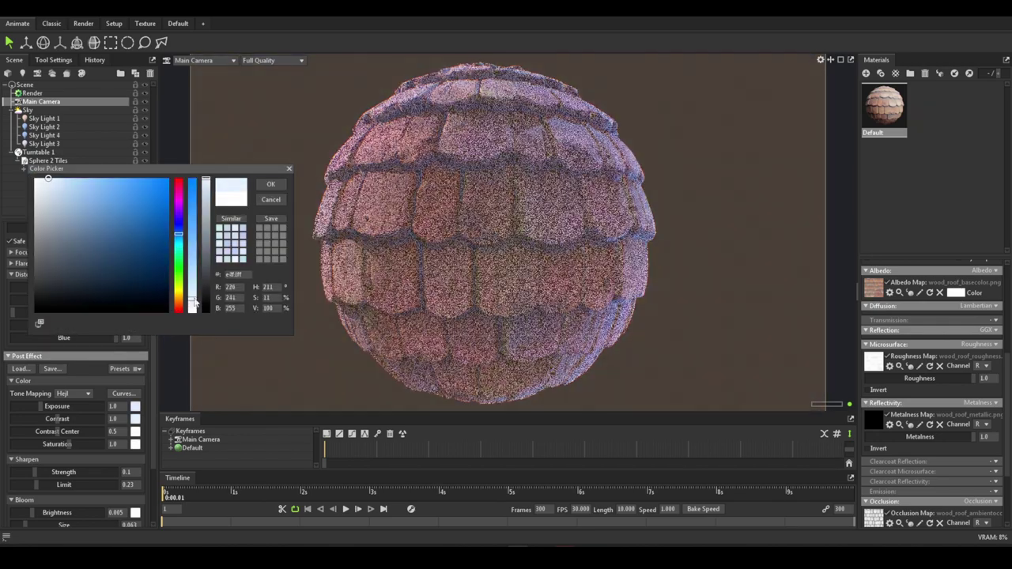
pyautogui.click(194, 303)
pyautogui.click(191, 310)
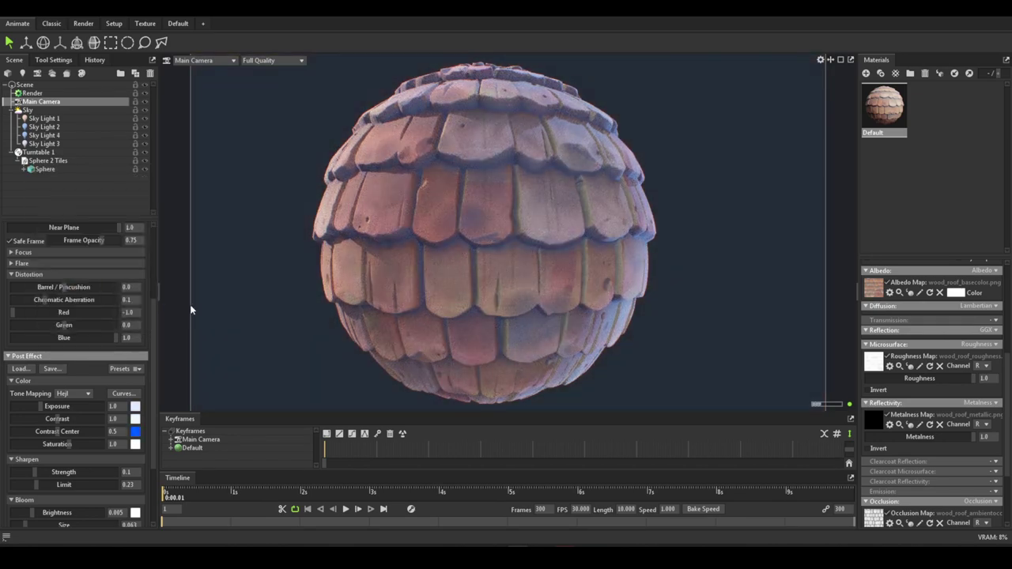
pyautogui.click(43, 118)
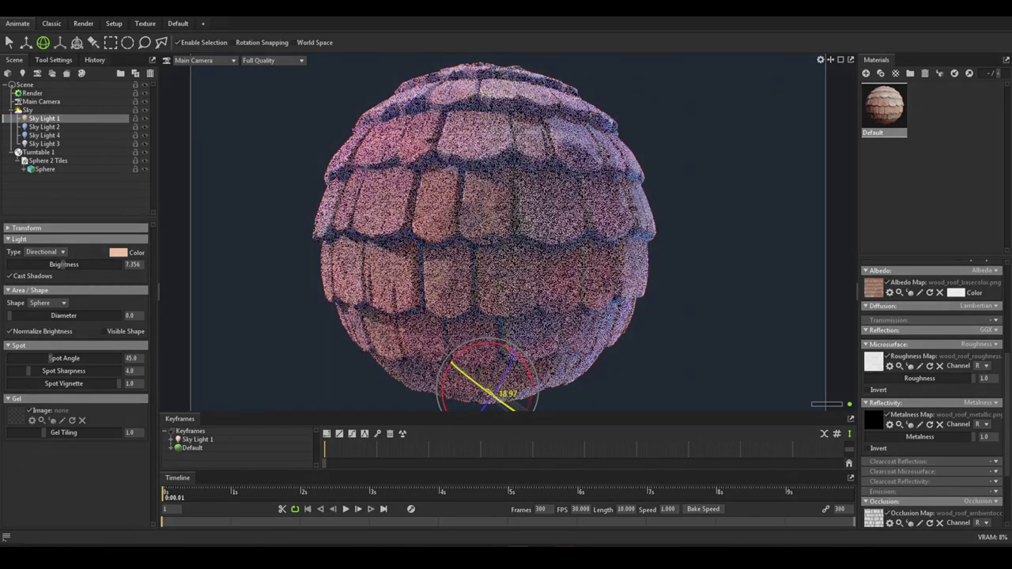